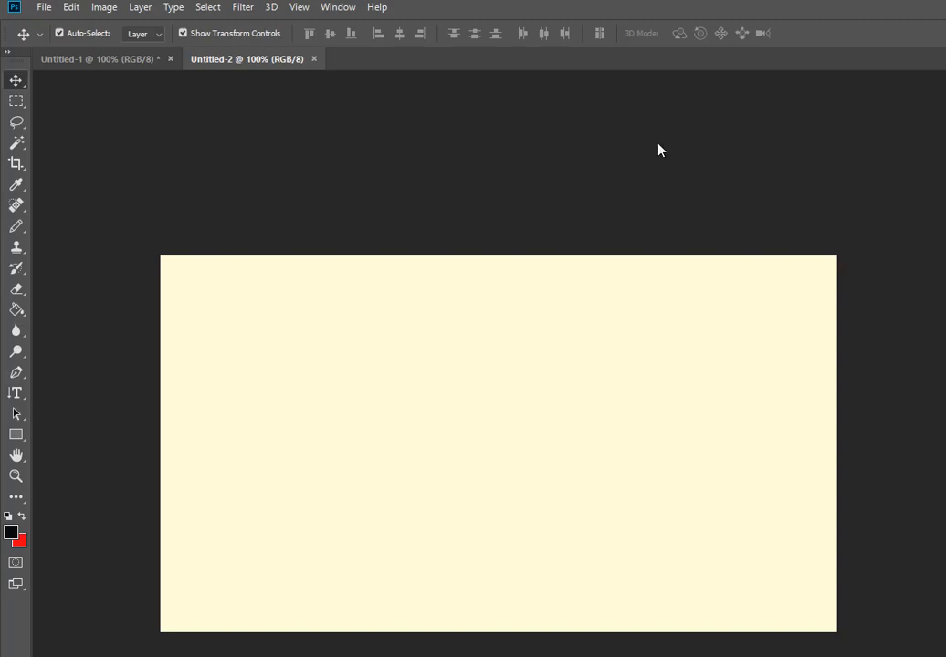
Switch from the Paint Bucket tool to the Gradient tool
click(16, 309)
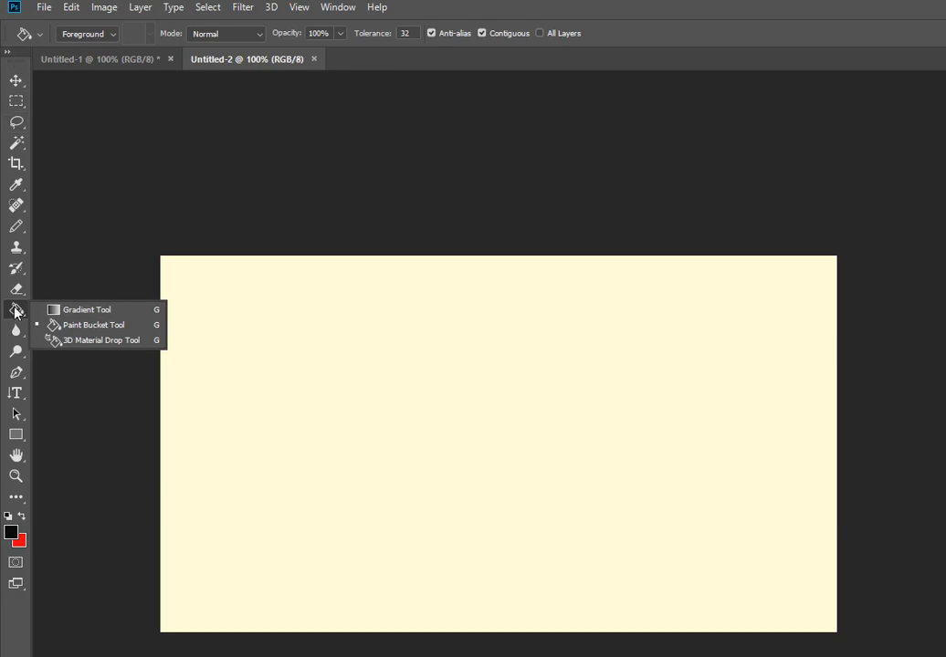
click(15, 311)
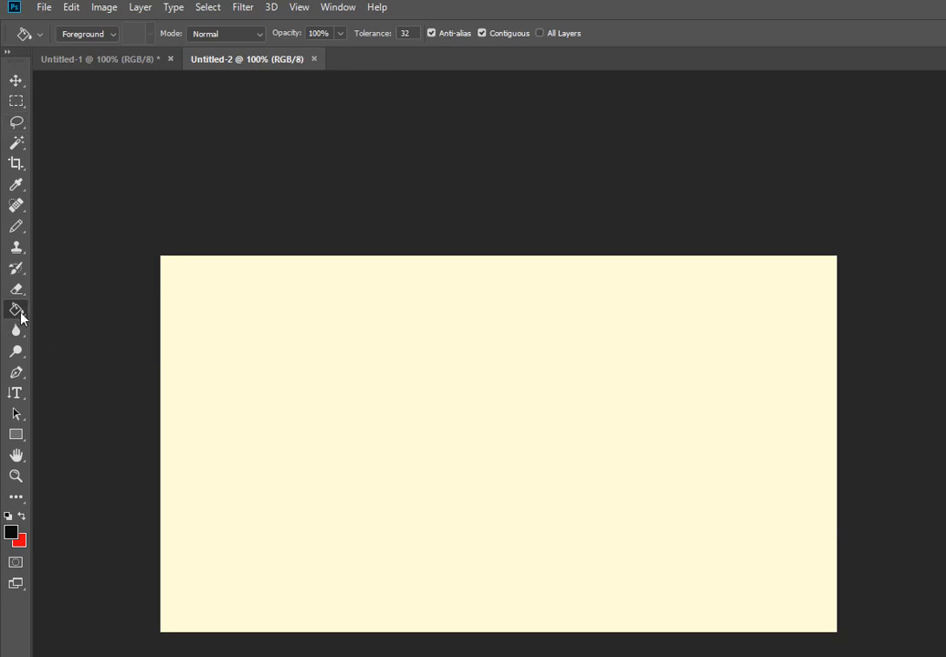
click(18, 313)
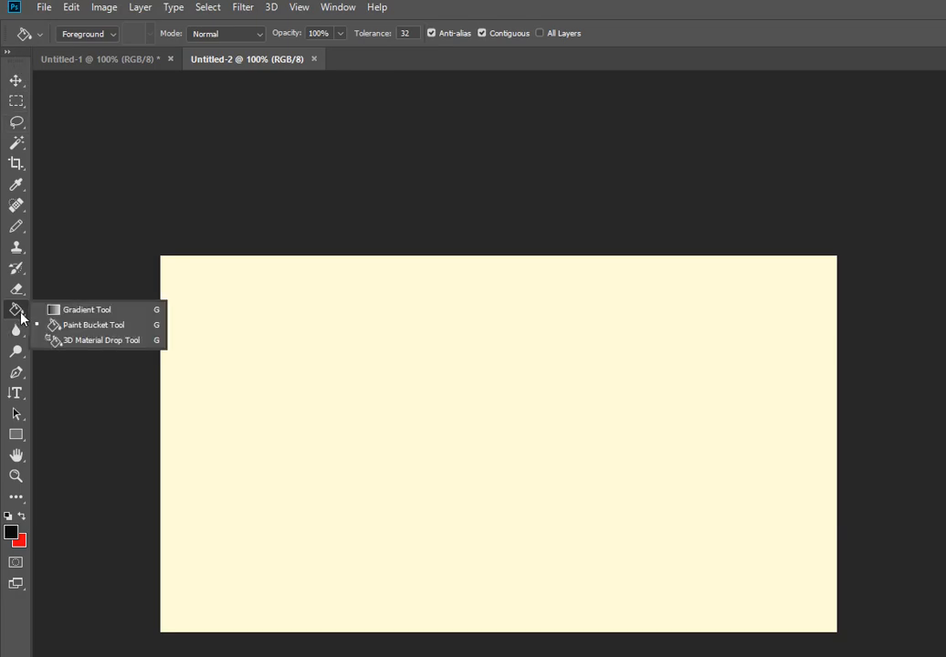
click(57, 310)
click(19, 314)
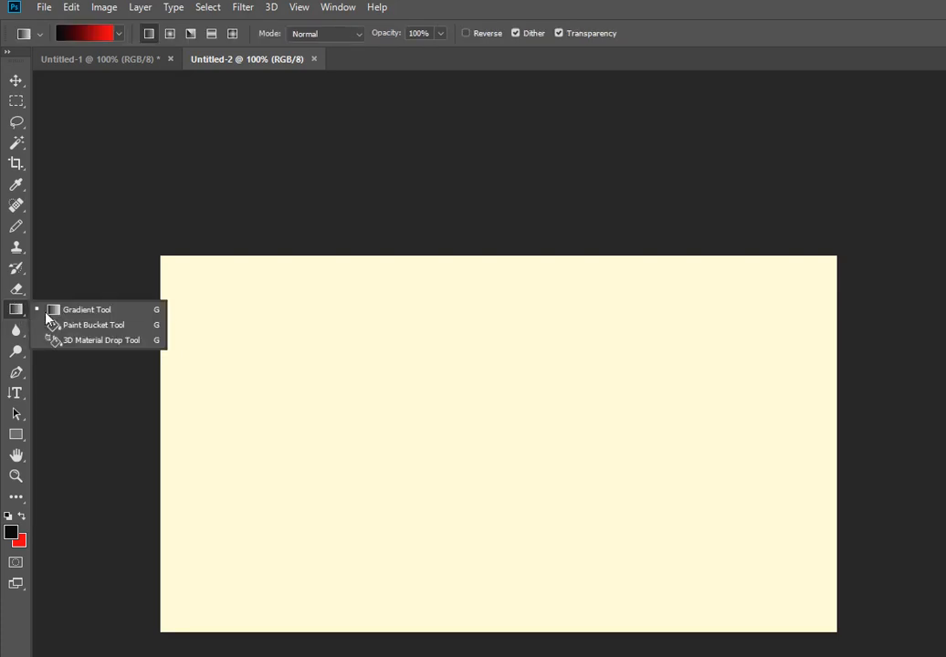
Fill the canvas with the Orange, Yellow, Orange preset as a linear gradient, first diagonally and again from top to bottom
click(121, 36)
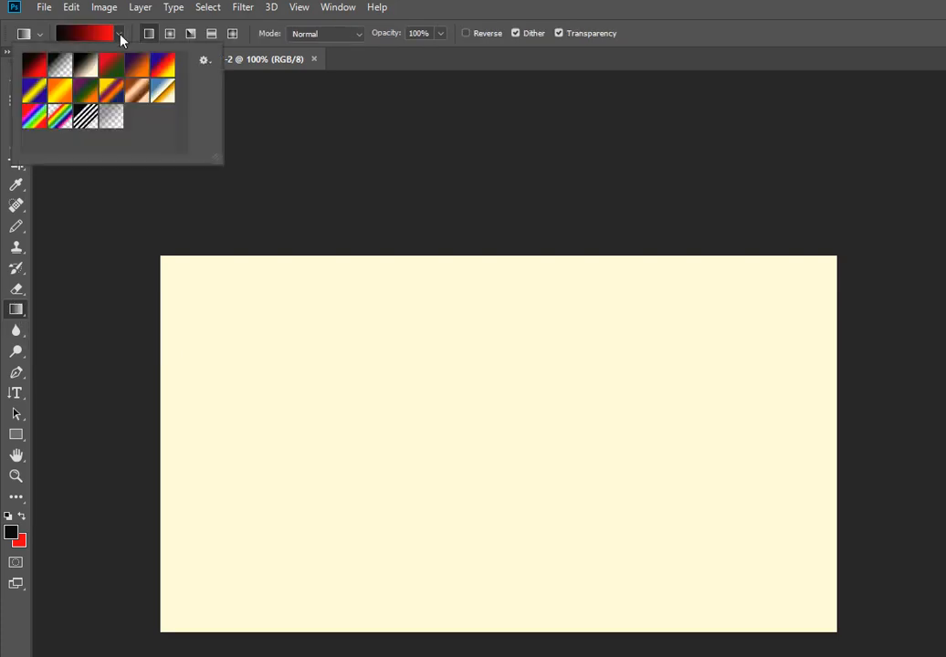
click(70, 99)
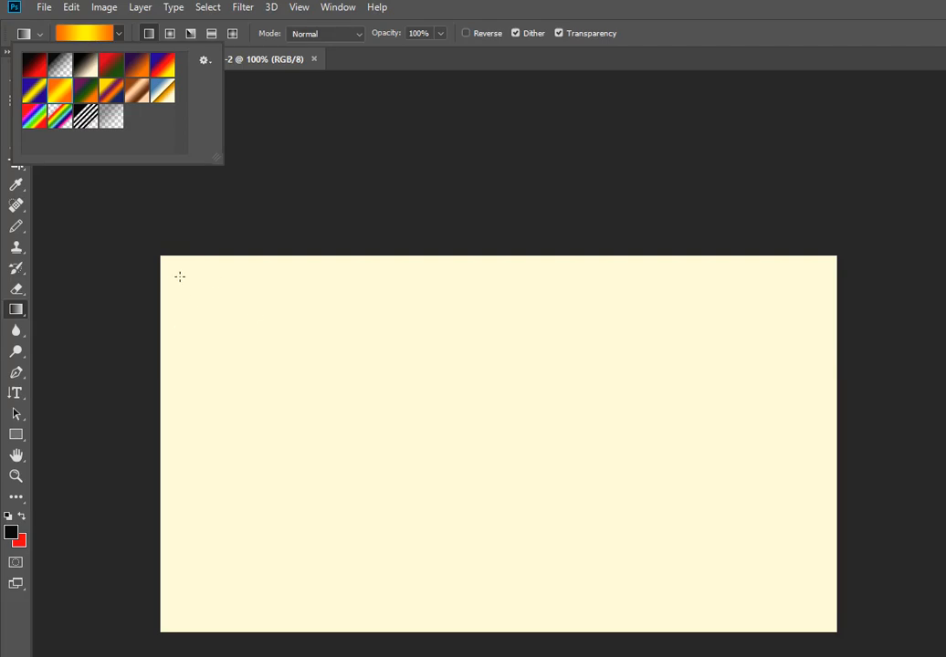
click(180, 276)
drag(174, 271, 829, 628)
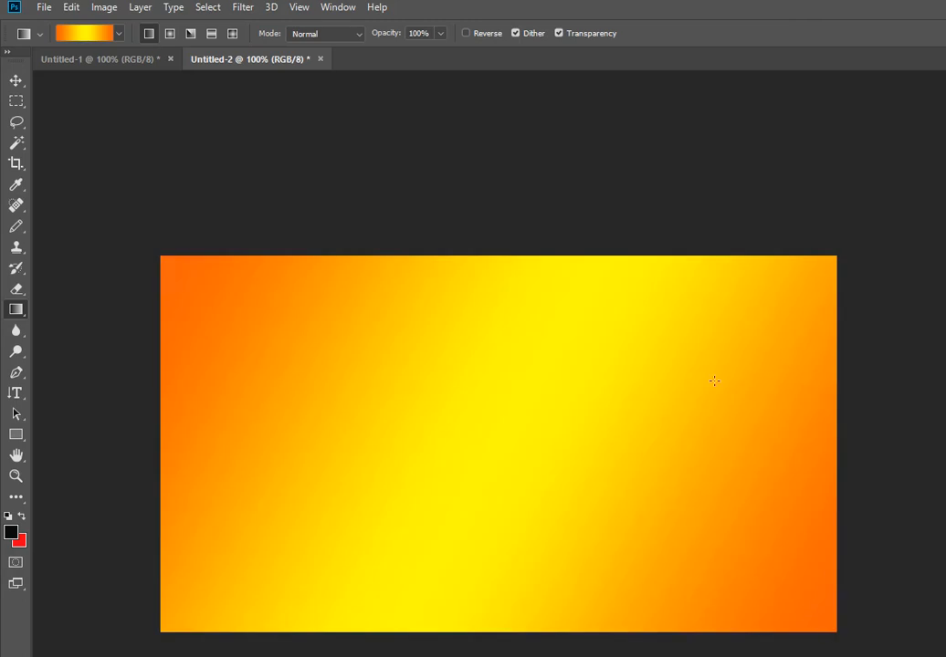
drag(489, 272, 493, 610)
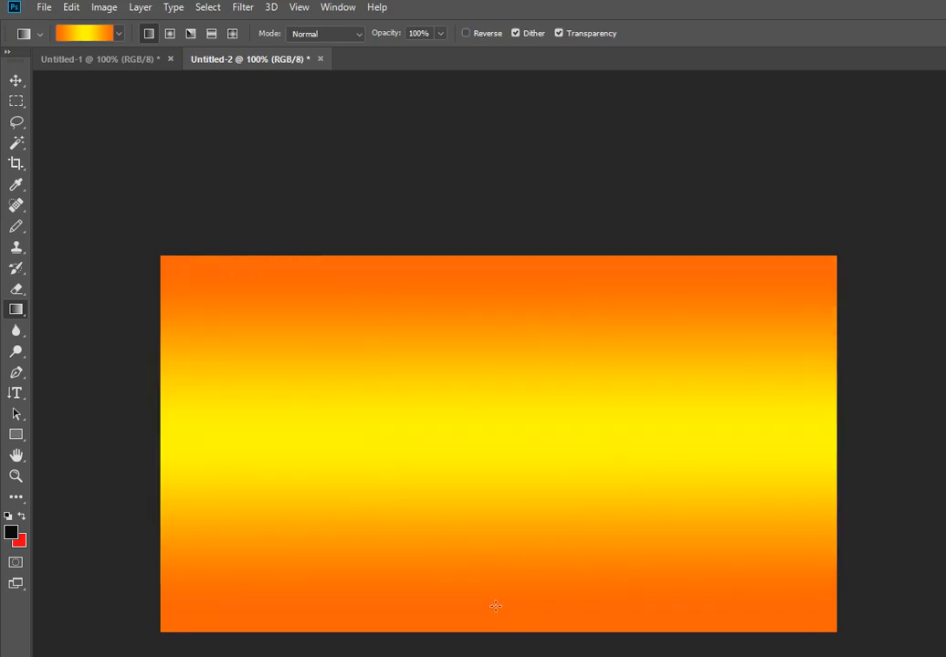
Fill the canvas in turn with radial, reflected, diamond and finally angle versions of the orange-yellow gradient
click(174, 37)
drag(353, 360, 566, 547)
click(215, 38)
drag(654, 330, 489, 486)
click(233, 34)
drag(312, 291, 484, 463)
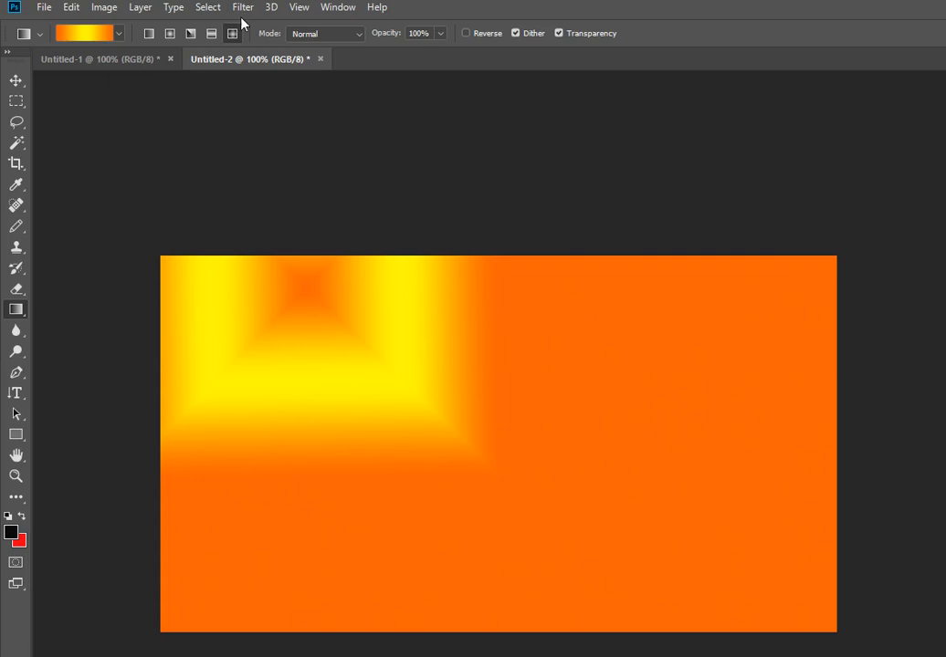
click(191, 34)
drag(447, 356, 540, 484)
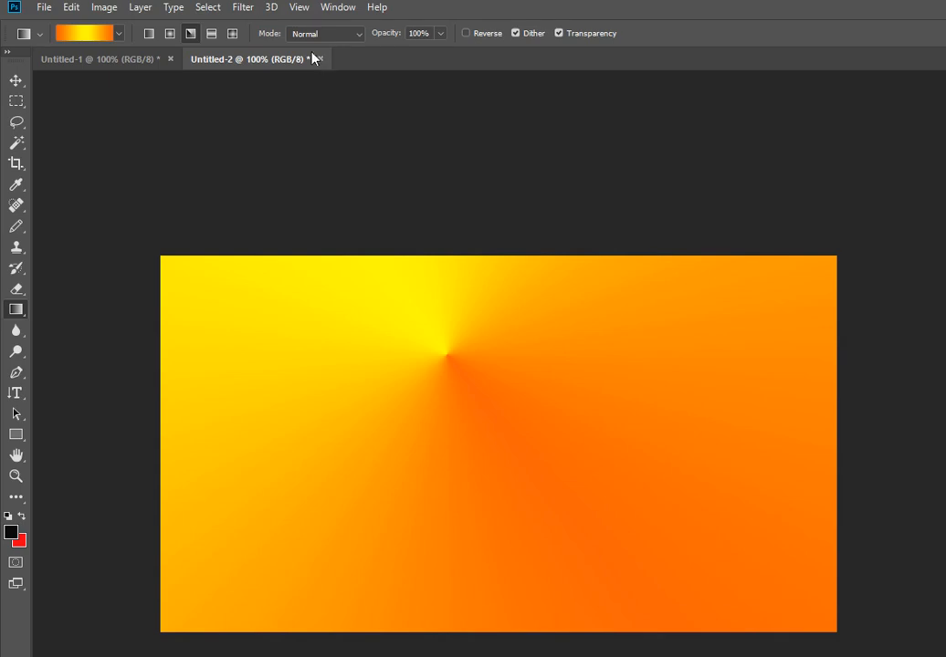
Preview Artistic filters such as Film Grain, Fresco, Smudge Stick, Rough Pastels, Underpainting and Watercolor in the Filter Gallery
click(249, 11)
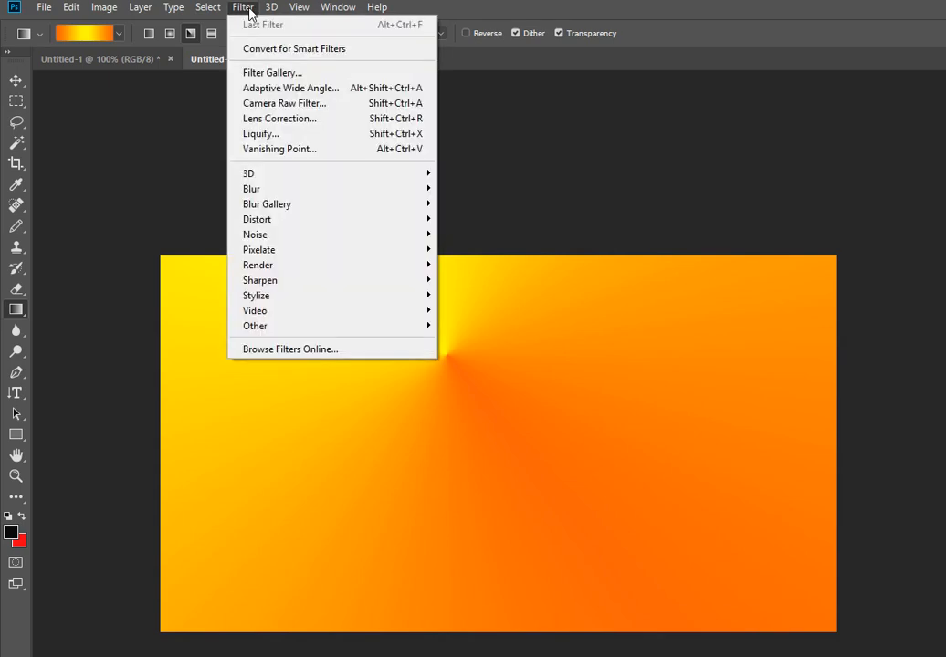
click(255, 73)
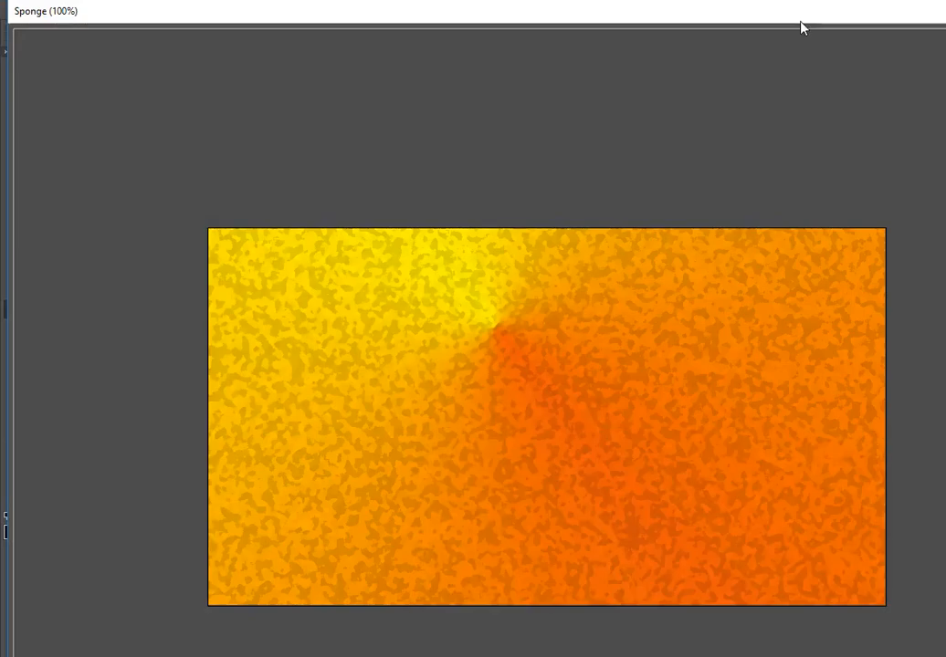
drag(800, 23, 676, 26)
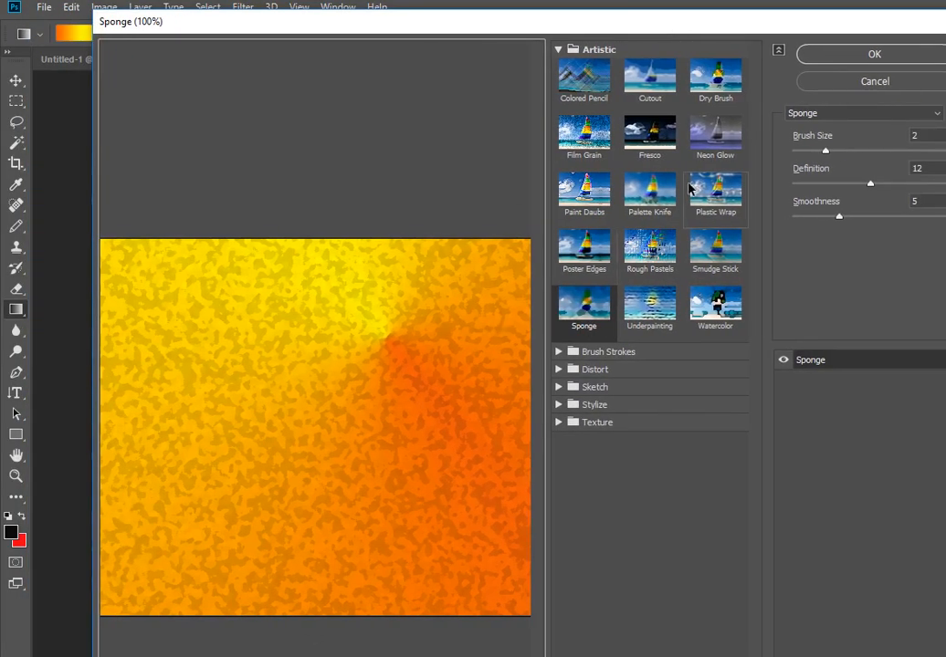
click(583, 136)
click(649, 133)
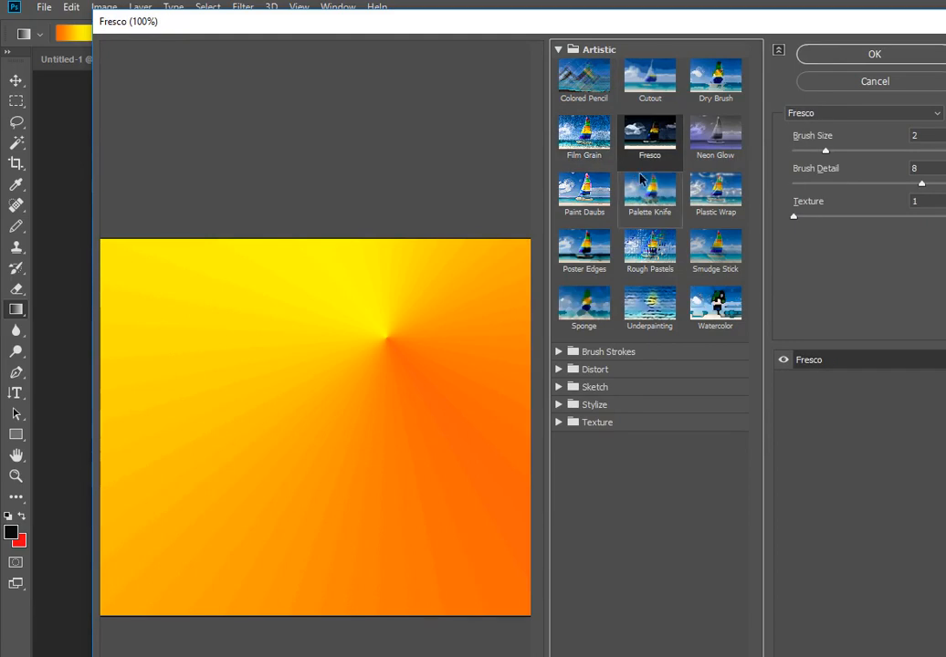
click(715, 248)
click(649, 248)
click(651, 311)
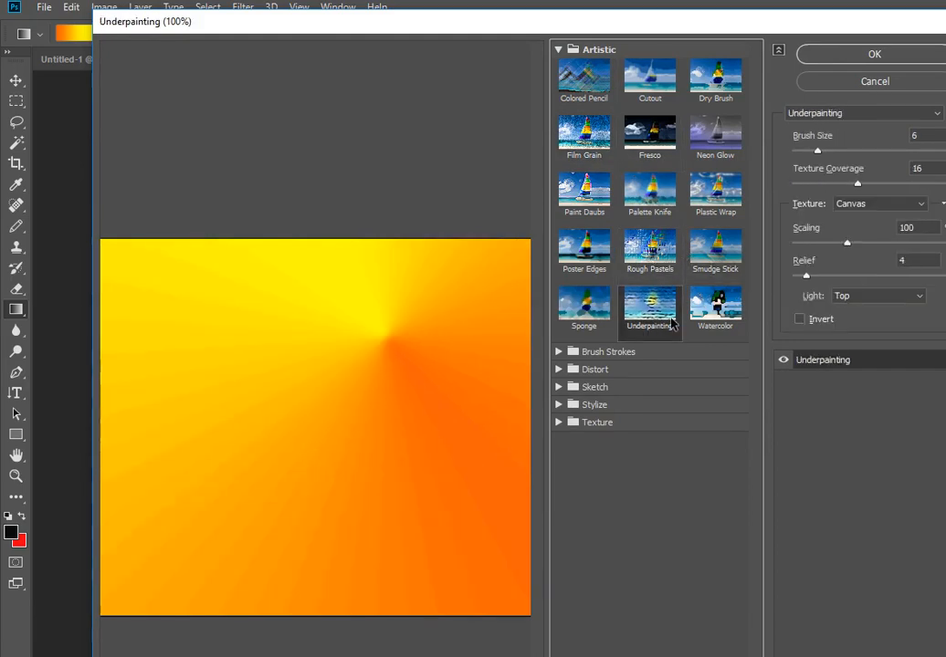
click(715, 306)
Preview the Ink Outlines, Sprayed Strokes, Sumi-e and Spatter filters from the Brush Strokes category
click(607, 351)
click(634, 442)
click(585, 493)
click(649, 492)
click(708, 462)
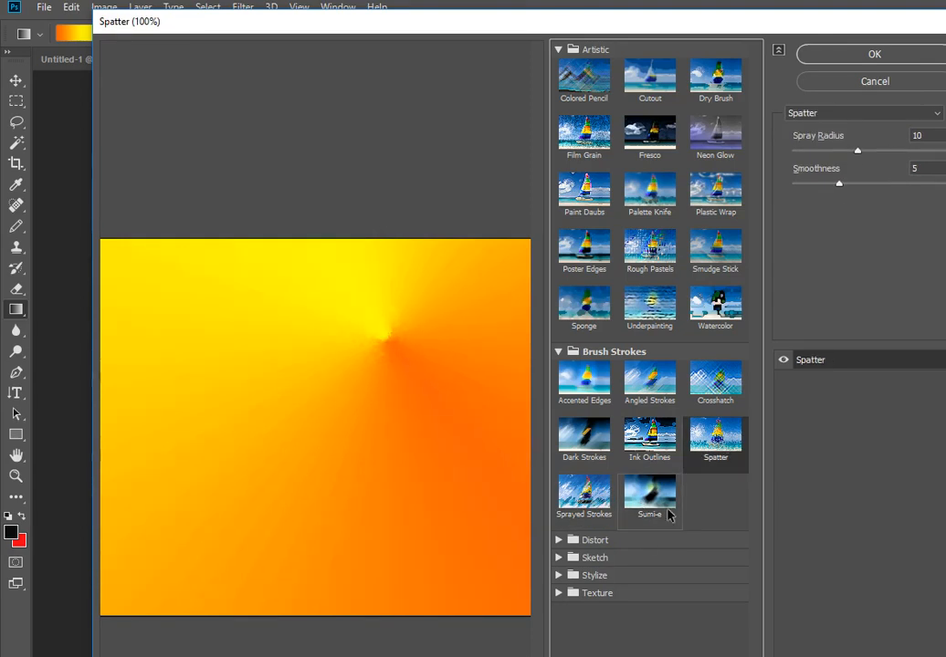
Compare the Distort filters Diffuse Glow and Glass, and apply Ocean Ripple to the gradient
click(643, 539)
click(584, 566)
click(649, 574)
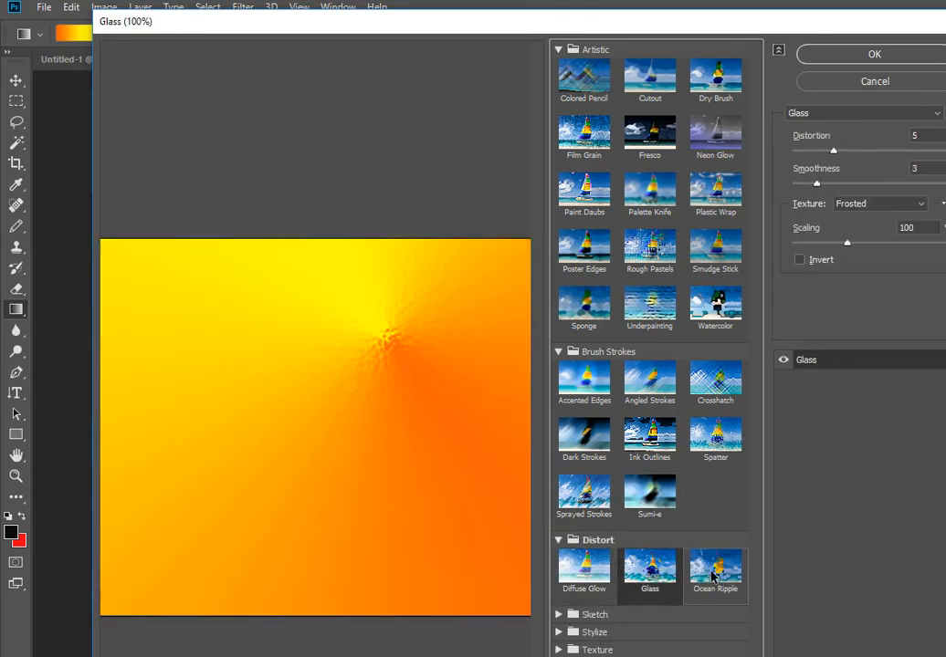
click(712, 568)
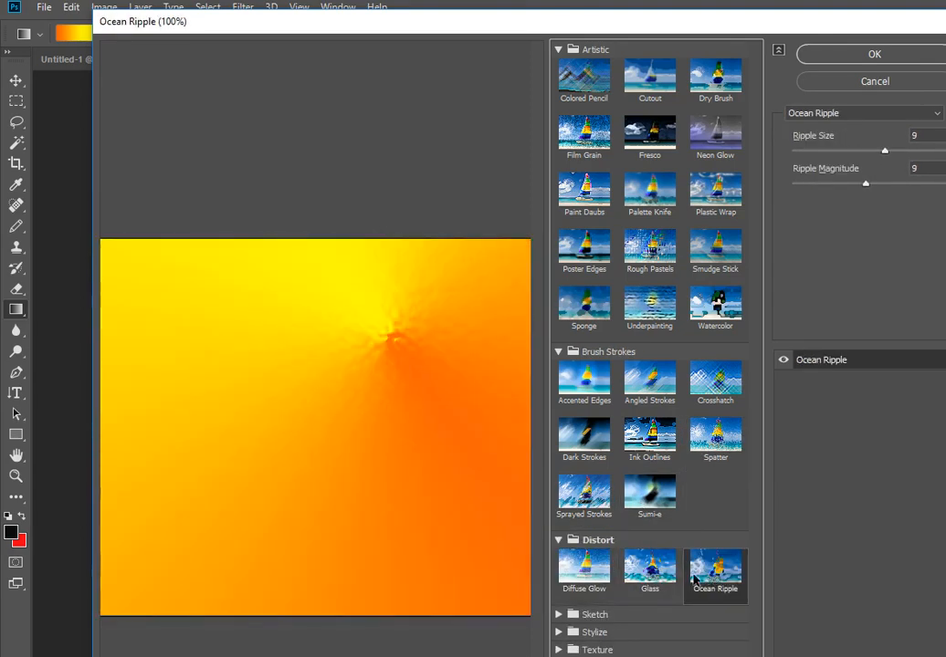
click(867, 55)
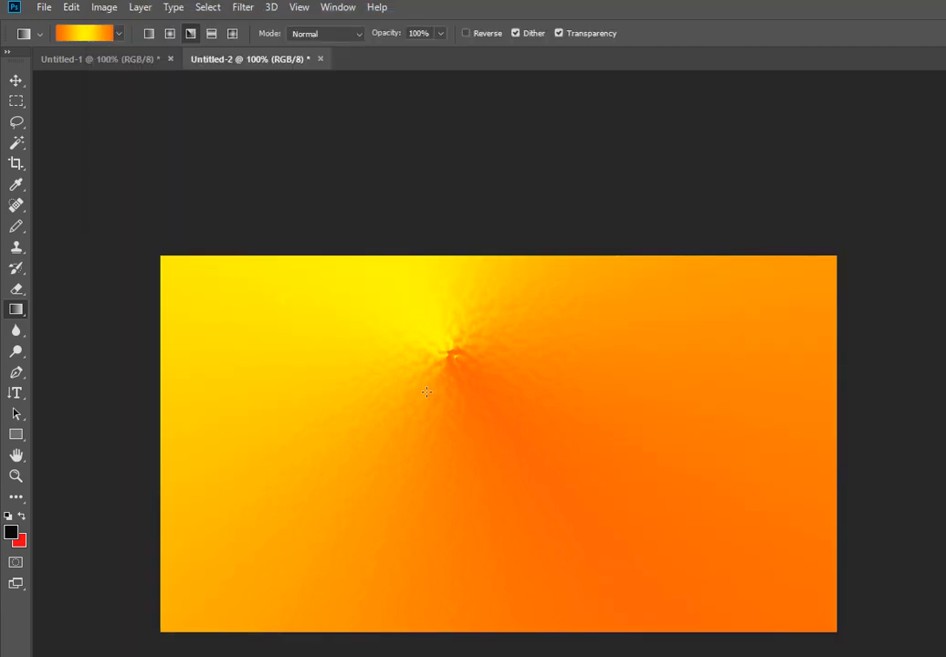
Undo and restore the Ocean Ripple filter, switching on the CMYK color proof in between
key(ctrl+z)
key(ctrl+y)
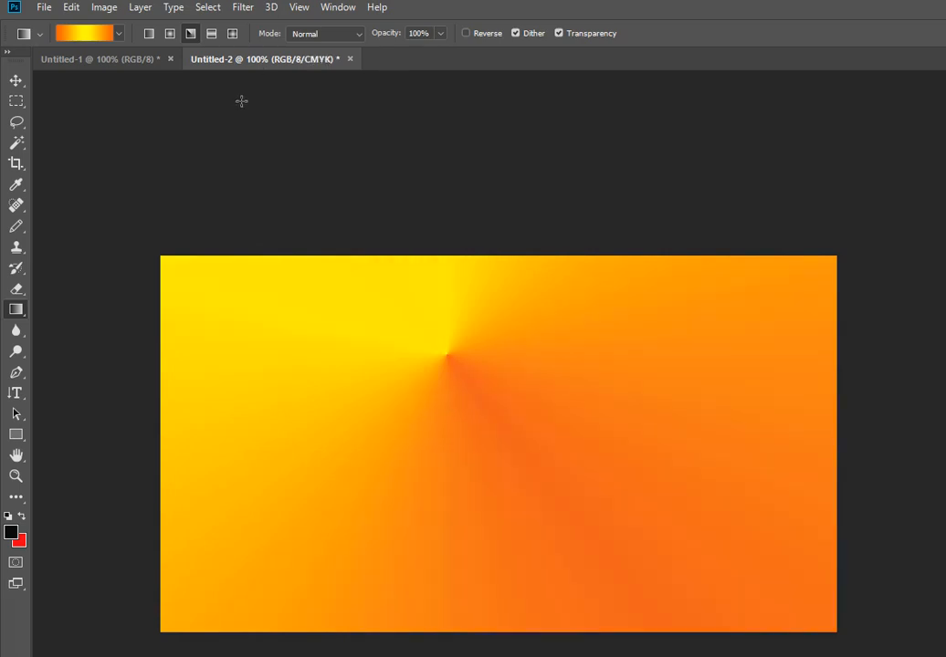
key(ctrl+z)
Edit the Orange, Yellow, Orange gradient and set its starting color stop to black (000000)
click(119, 34)
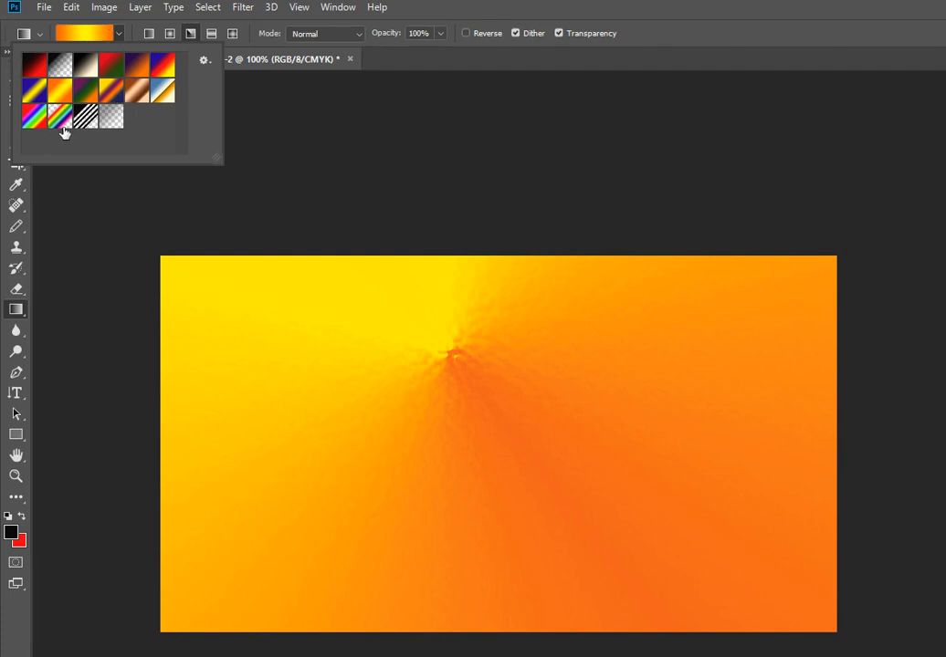
double_click(66, 93)
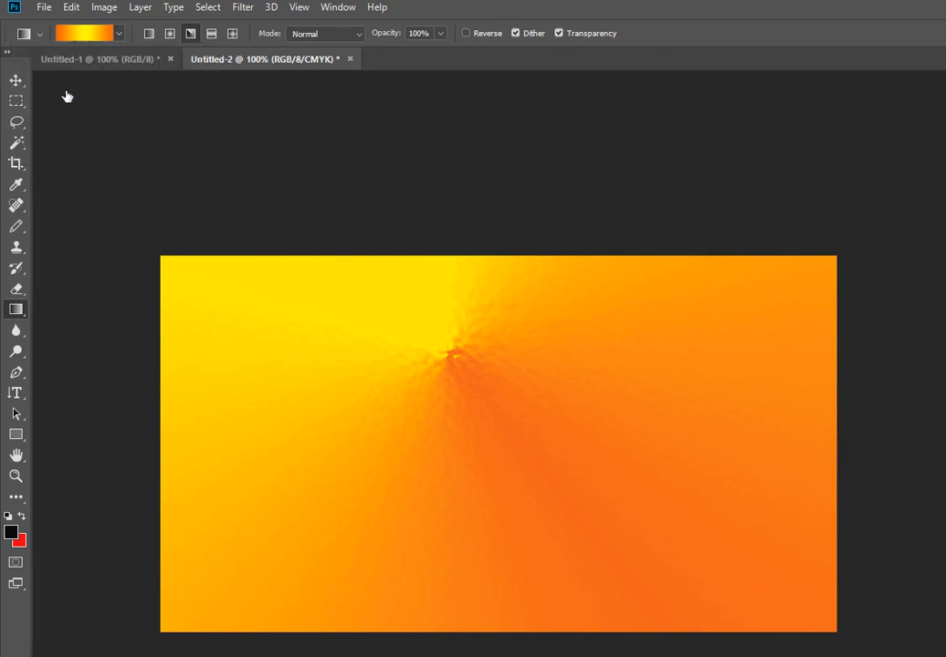
click(91, 34)
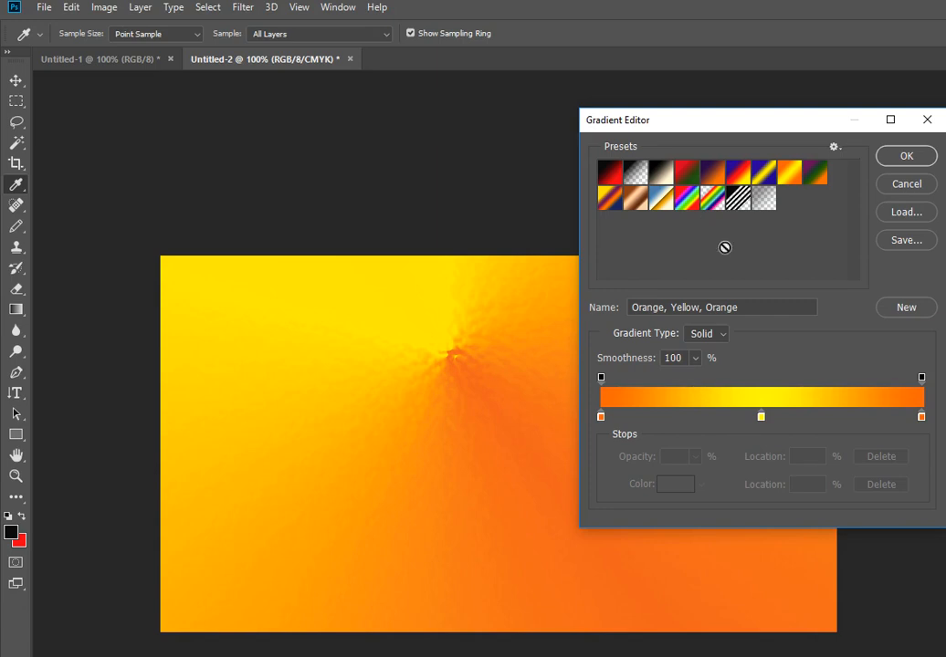
click(601, 417)
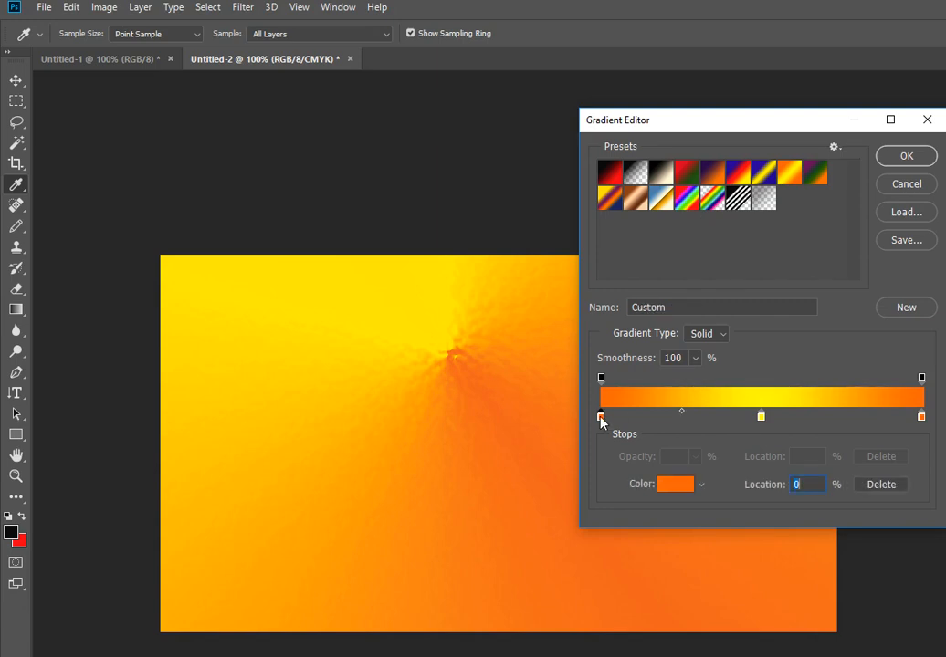
click(680, 486)
click(718, 394)
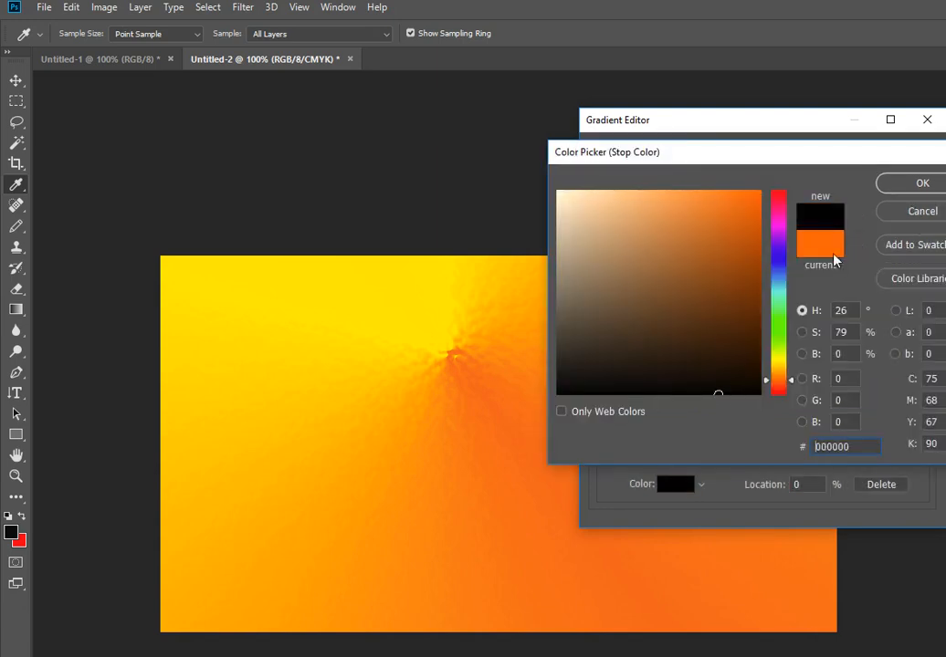
click(923, 185)
Set the gradient's end color stop to magenta (ff00f0) and accept the custom gradient
click(921, 417)
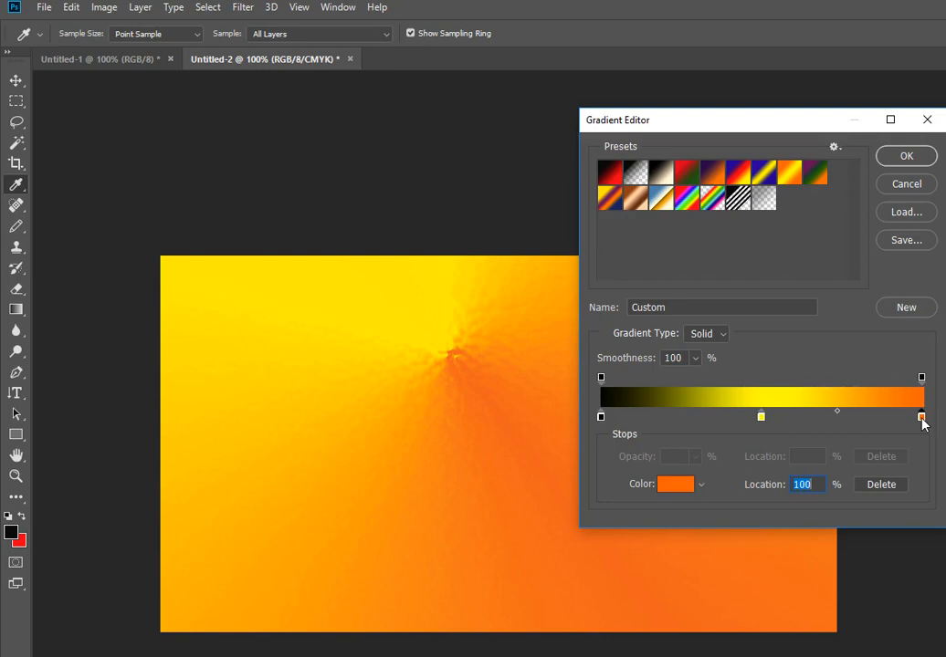
double_click(922, 418)
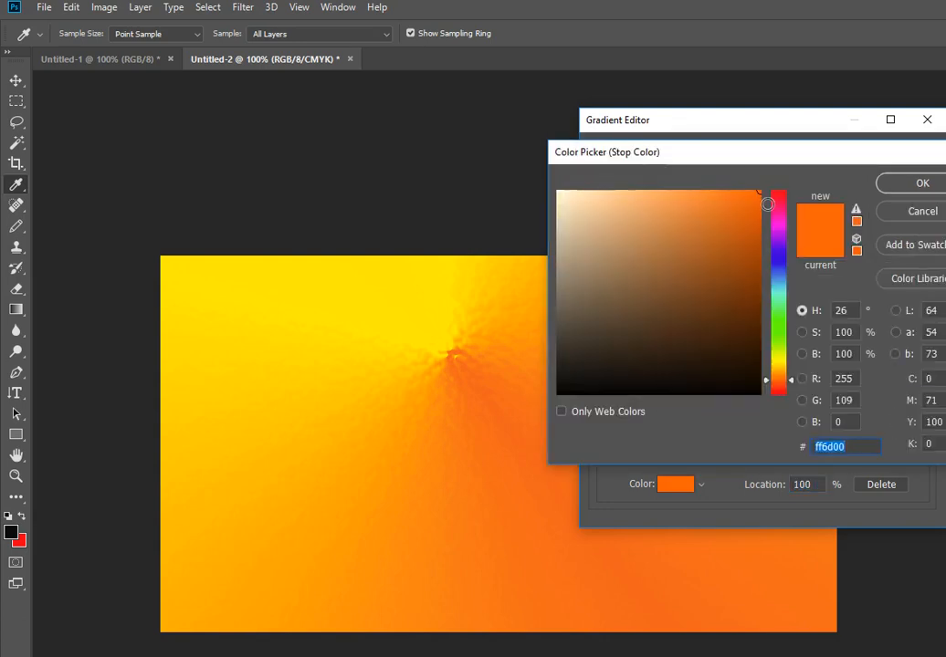
drag(780, 213, 784, 223)
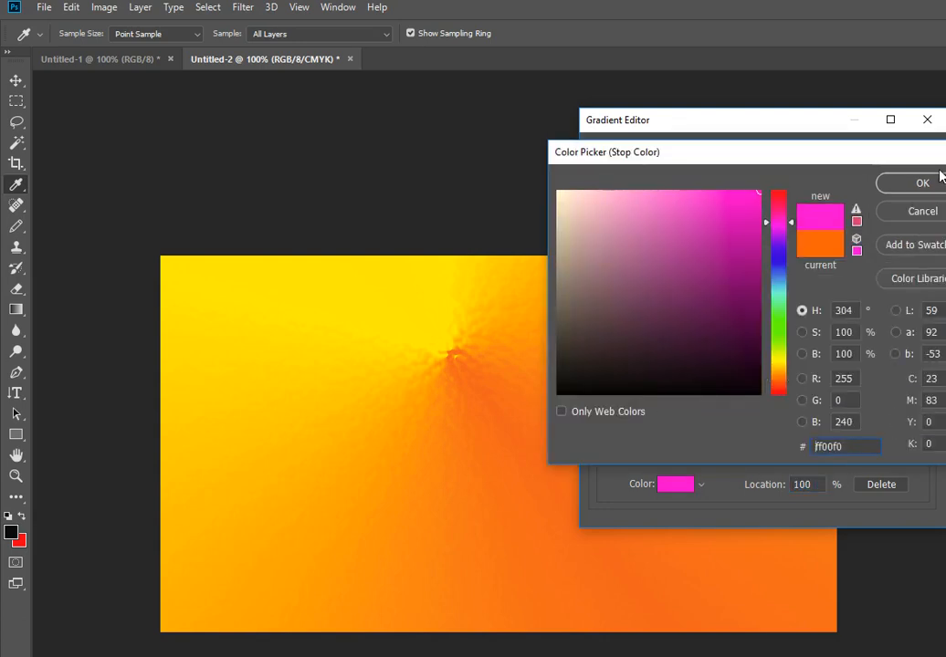
click(922, 182)
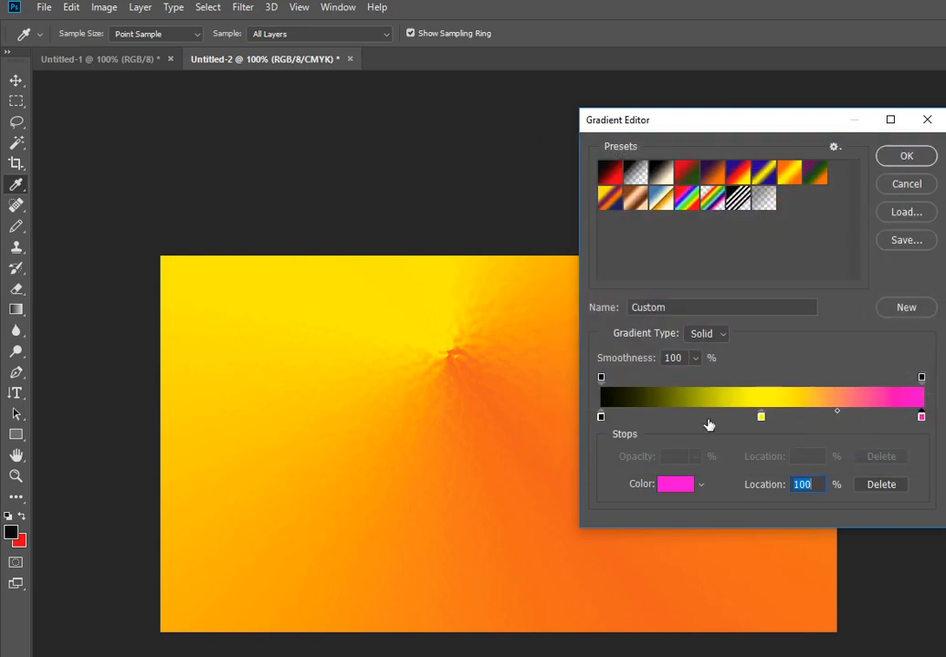
click(906, 156)
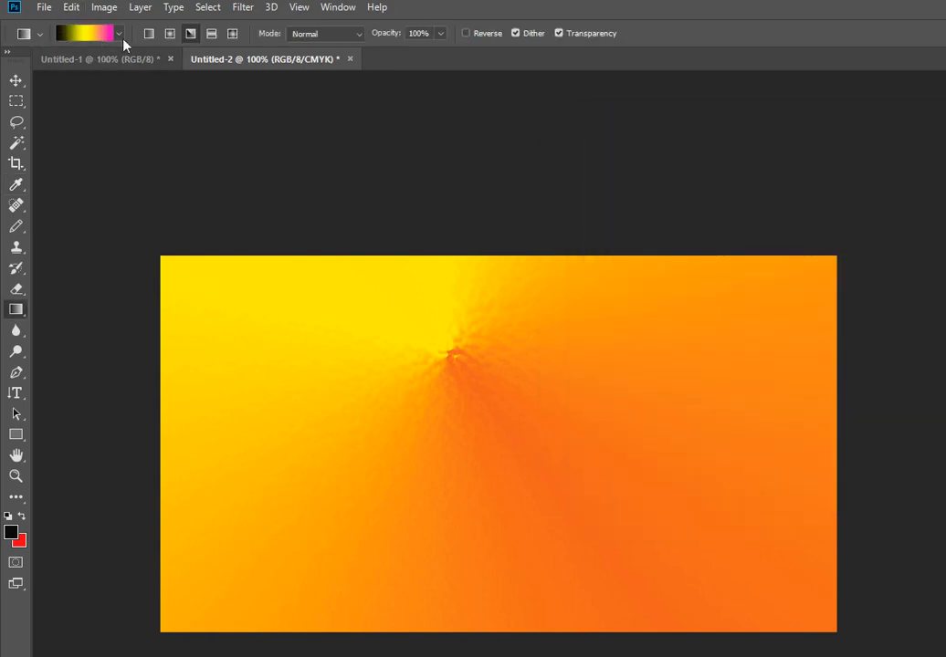
Fill the canvas with the black-yellow-magenta gradient in the angle style, trying several directions
drag(166, 279, 809, 618)
drag(363, 443, 557, 385)
drag(477, 338, 477, 470)
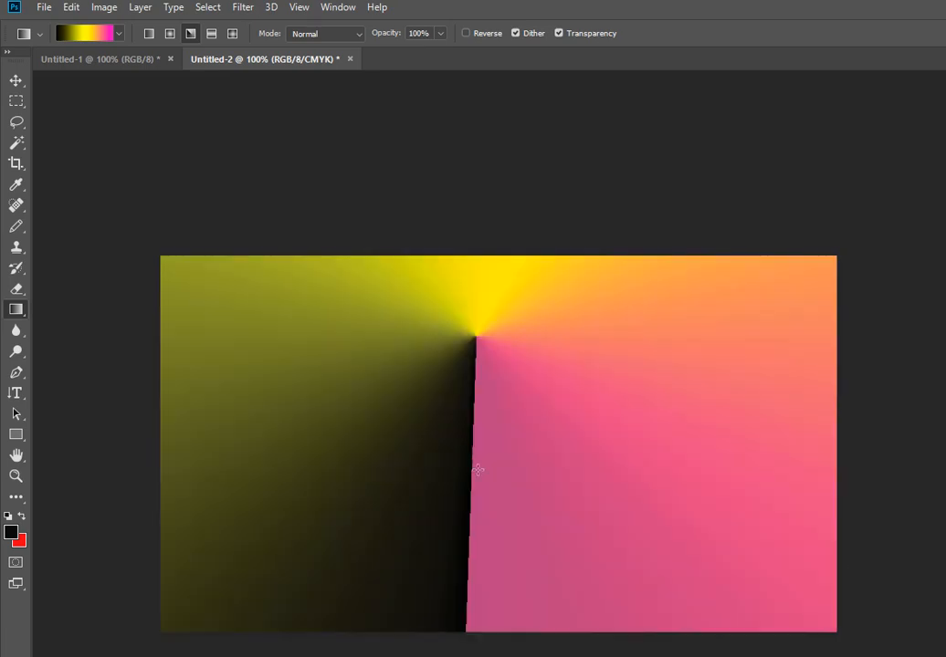
Fill the canvas with the custom gradient in the radial style, ending with the circle centered in the canvas's upper-left area
click(149, 34)
click(170, 34)
drag(294, 319, 631, 549)
drag(708, 556, 385, 344)
drag(320, 324, 580, 496)
drag(672, 525, 404, 361)
drag(317, 330, 480, 437)
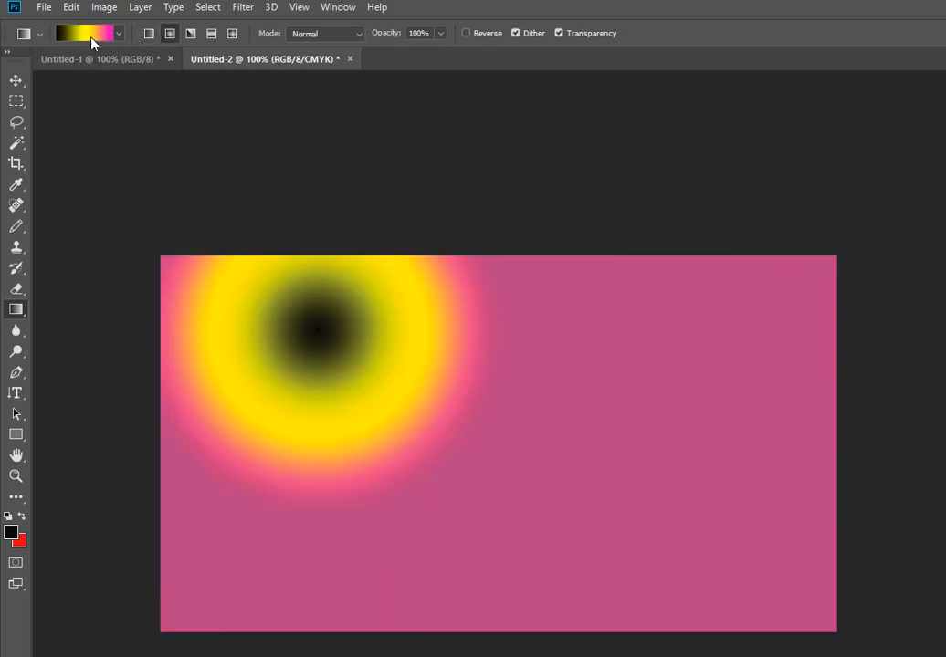
Review the custom gradient's color stops in the Gradient Editor
click(90, 36)
drag(668, 120, 352, 119)
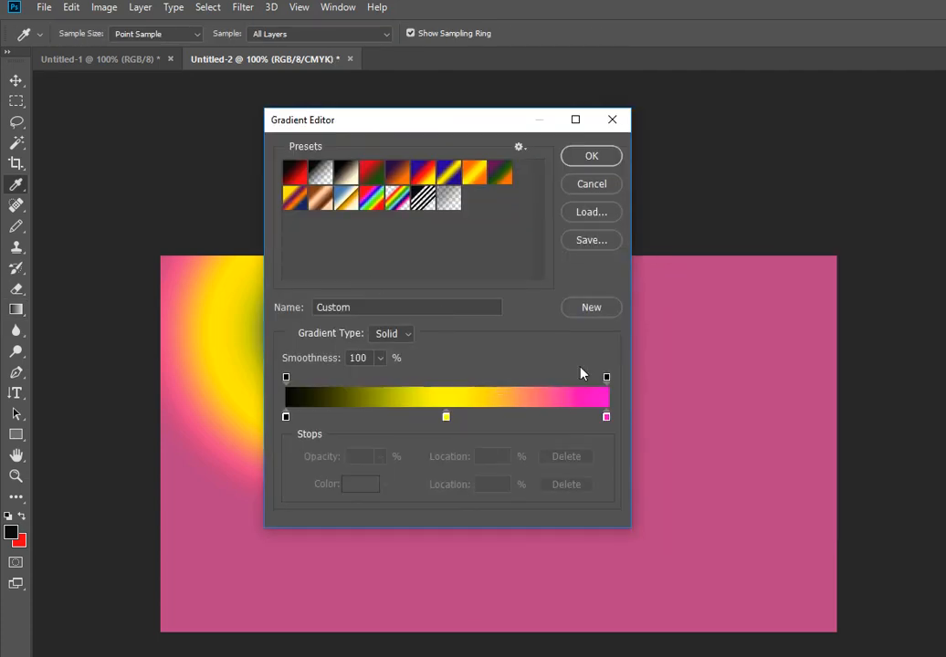
click(604, 155)
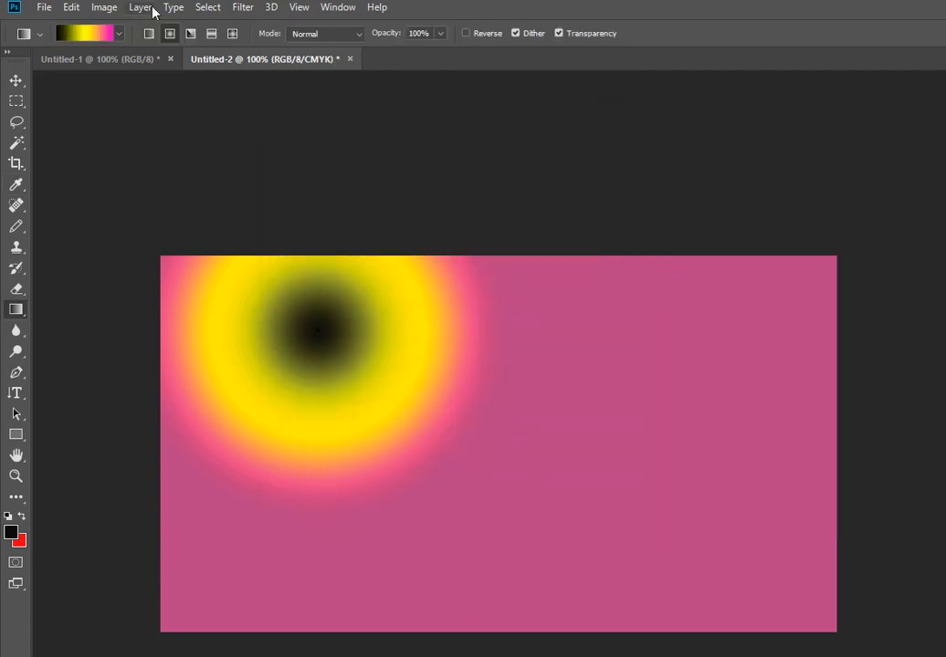
Preview the Patchwork texture in the Filter Gallery, and apply the Craquelure texture filter to the radial gradient
click(242, 9)
click(256, 73)
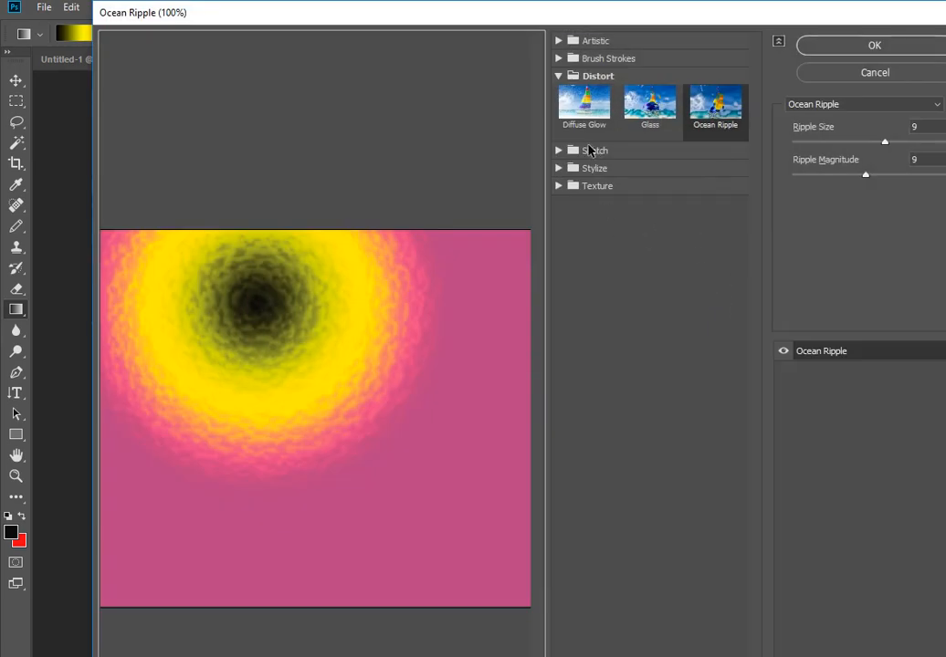
click(572, 185)
click(584, 212)
click(585, 269)
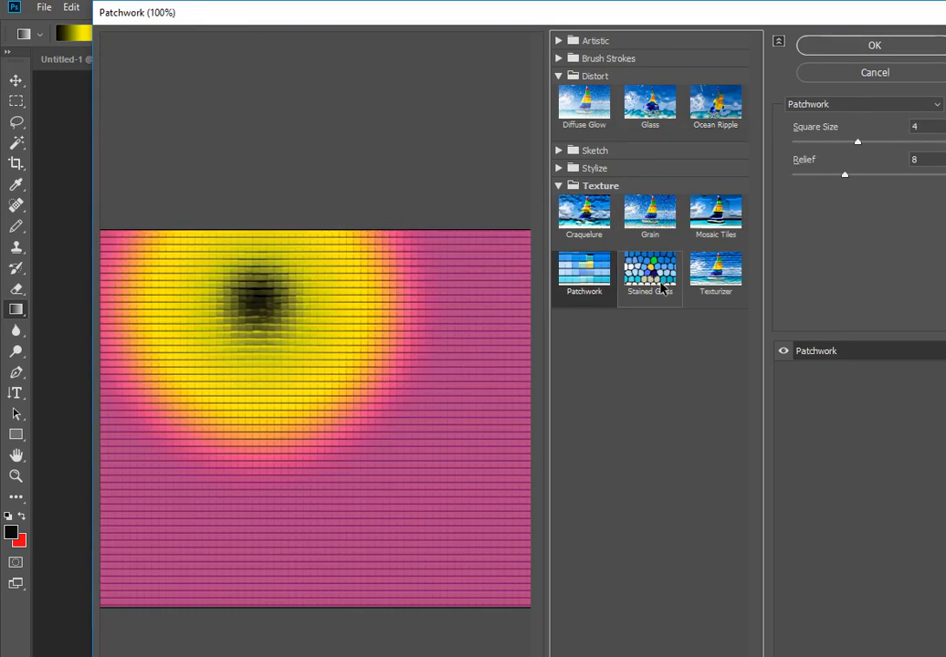
click(588, 229)
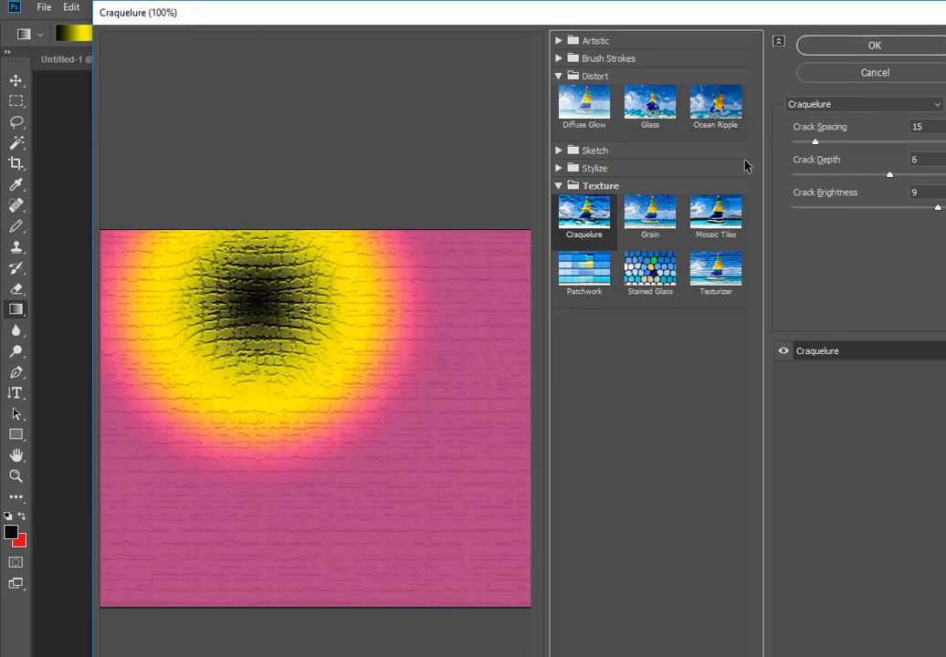
click(863, 49)
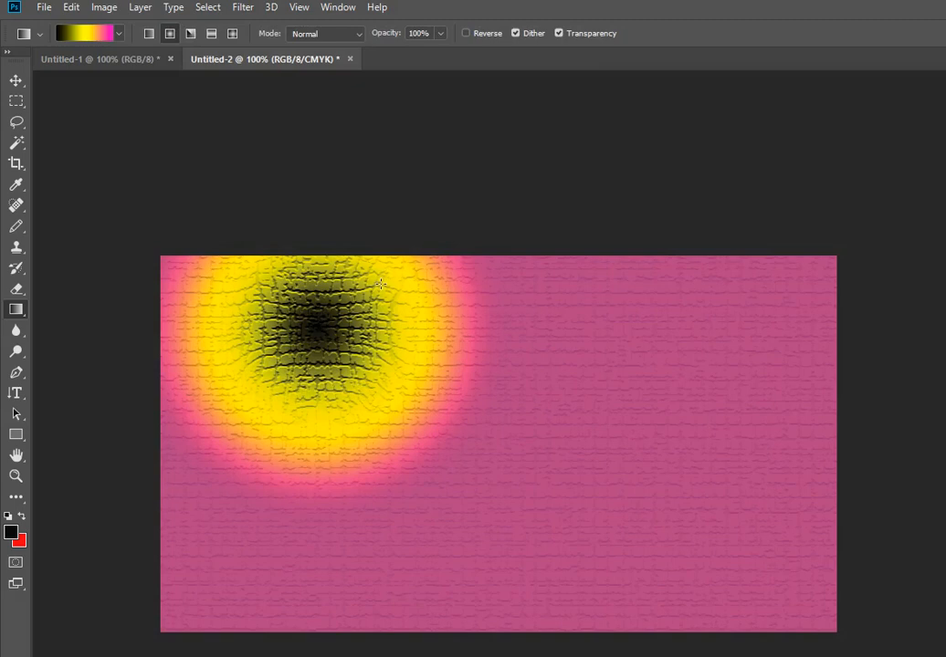